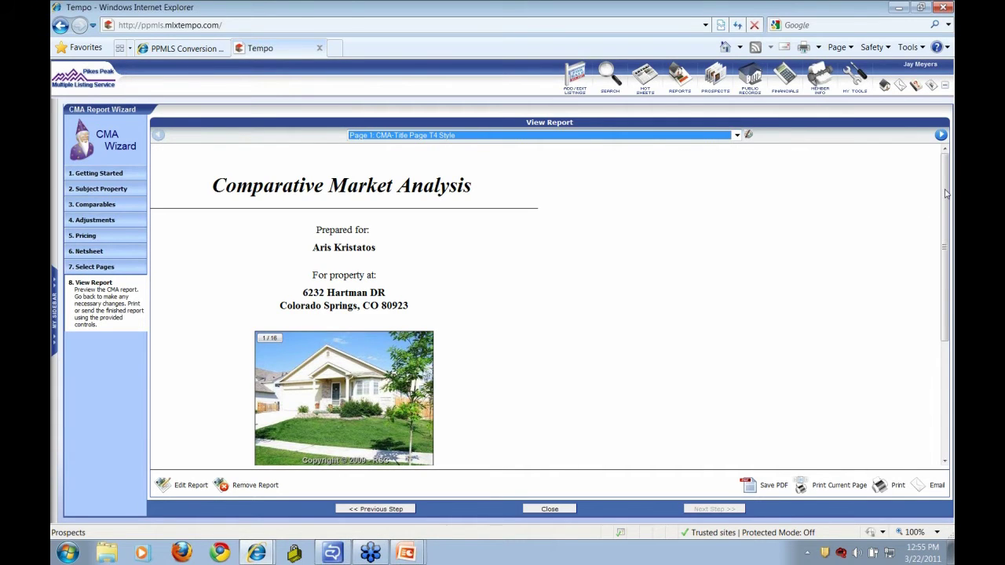
Apply the Mountains1 stationery design to this single CMA report and review the full title page.
{"action": "mouse_move", "coordinate": [945, 193]}
{"action": "left_mouse_down"}
{"action": "mouse_move", "coordinate": [934, 314]}
{"action": "mouse_move", "coordinate": [934, 189]}
{"action": "left_mouse_up"}
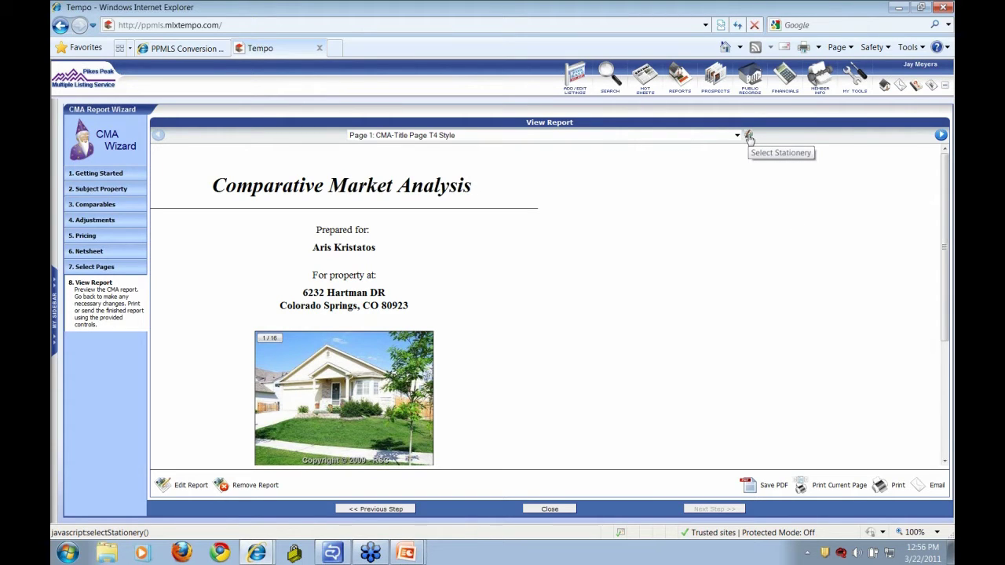
{"action": "left_click", "coordinate": [748, 136]}
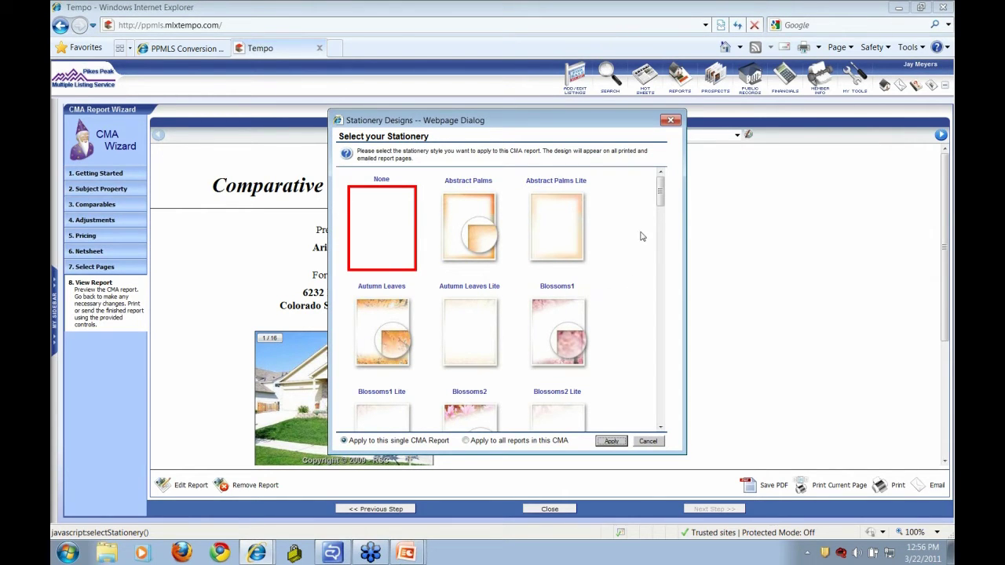
{"action": "left_click_drag", "start_coordinate": [662, 190], "coordinate": [662, 304]}
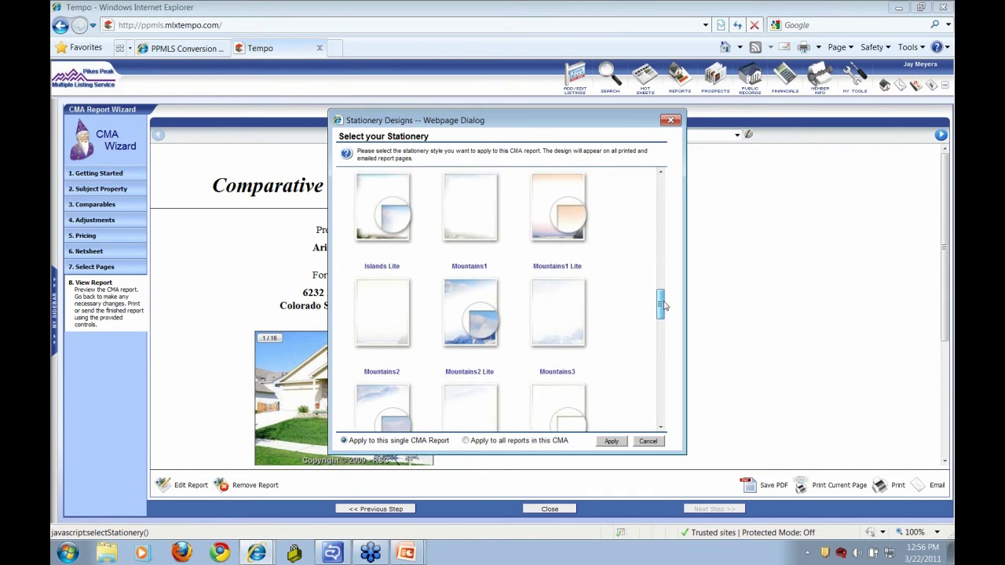
{"action": "left_click", "coordinate": [471, 305]}
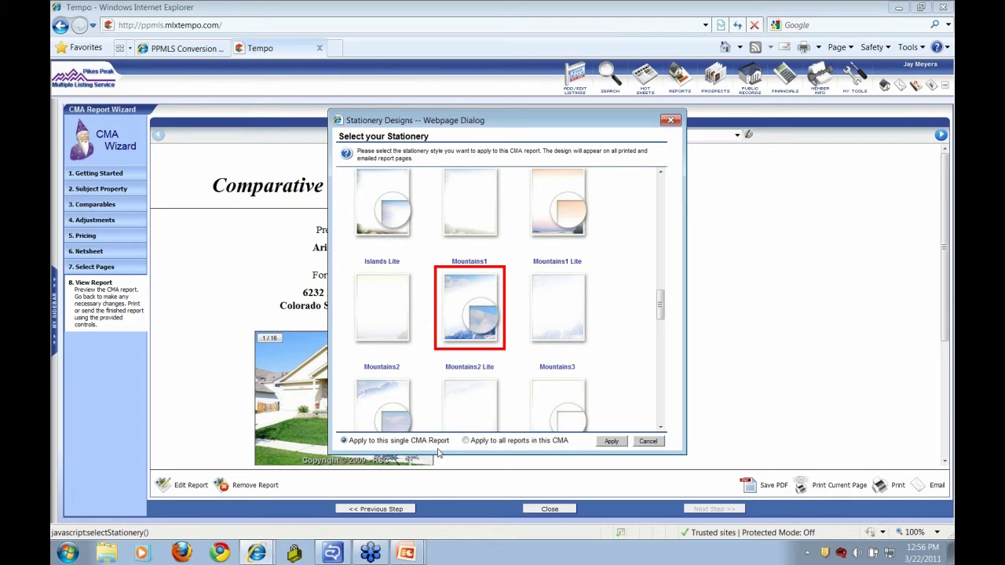
{"action": "left_click", "coordinate": [612, 442]}
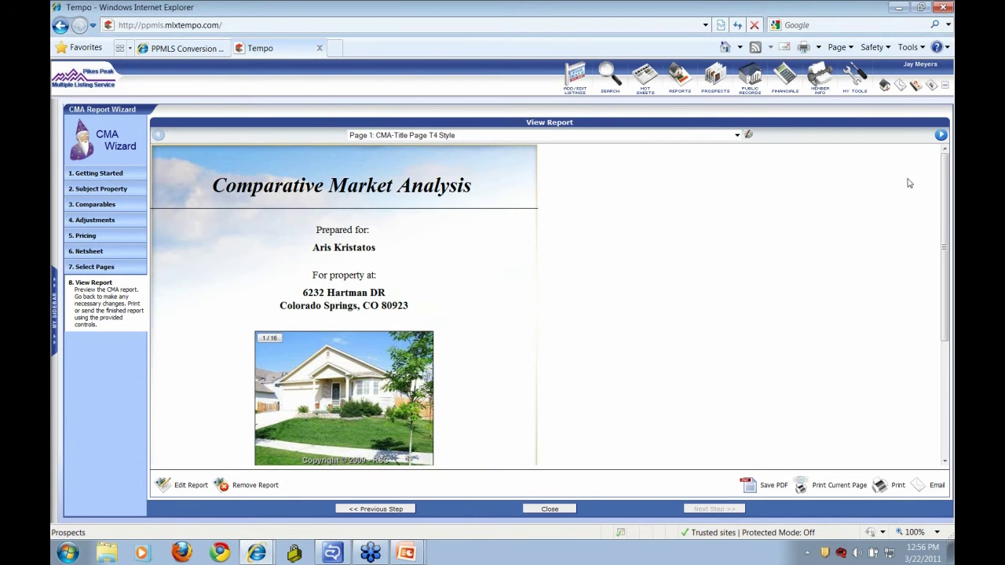
{"action": "left_click_drag", "start_coordinate": [947, 177], "coordinate": [946, 295]}
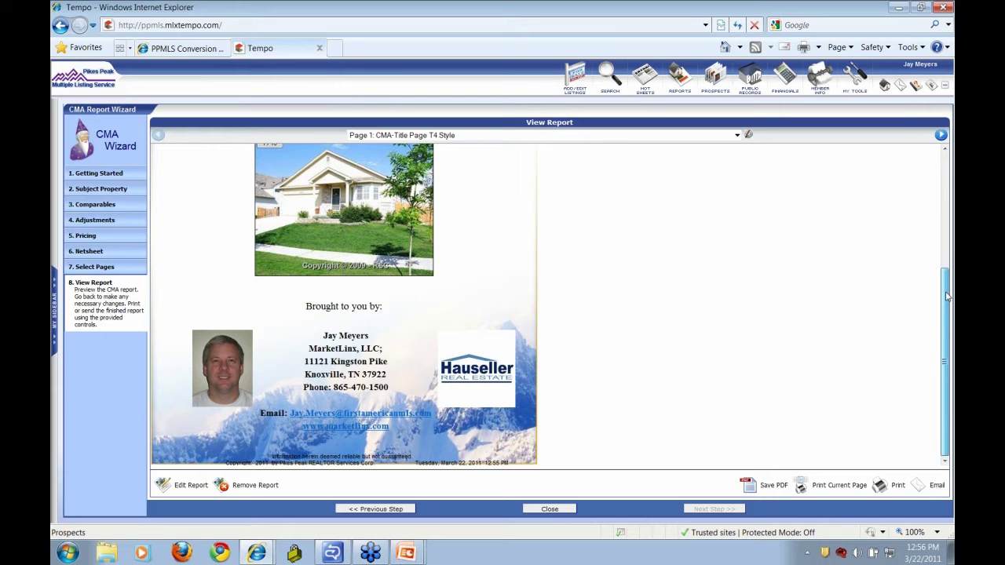
{"action": "left_click_drag", "start_coordinate": [946, 296], "coordinate": [947, 159]}
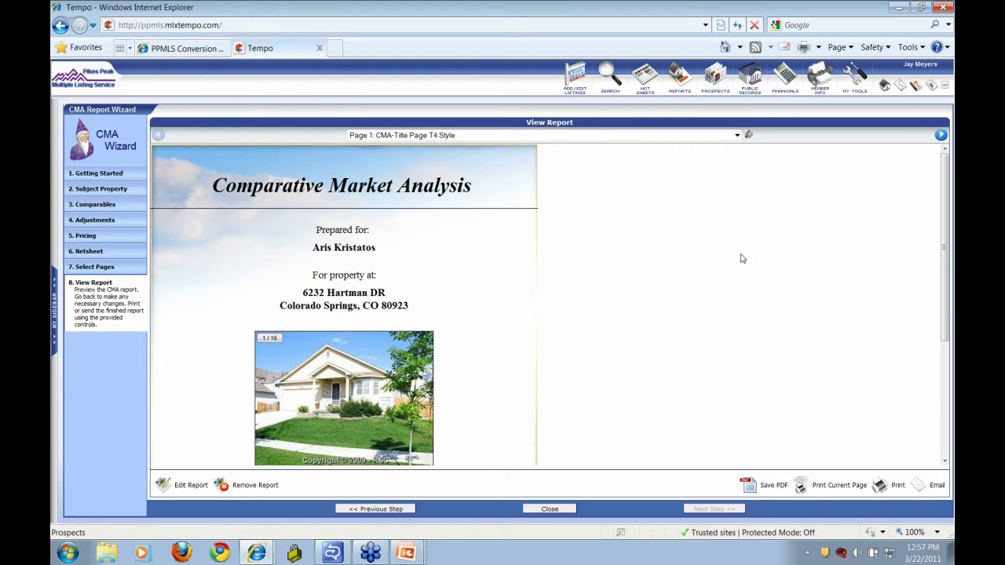
Open the CMA Manager and select the seller CMA last modified on 3/22/2011.
{"action": "left_click", "coordinate": [681, 88]}
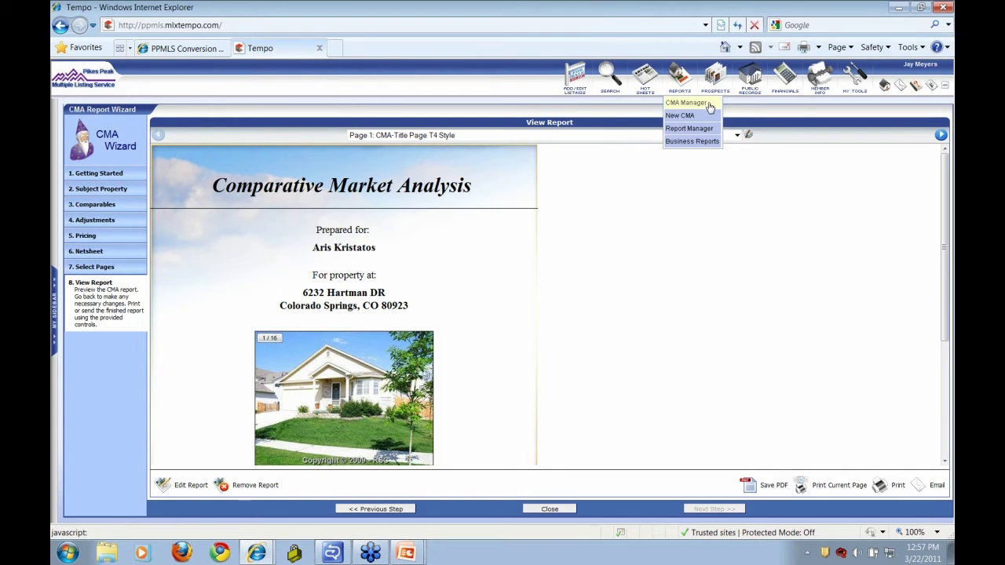
{"action": "left_click", "coordinate": [709, 104]}
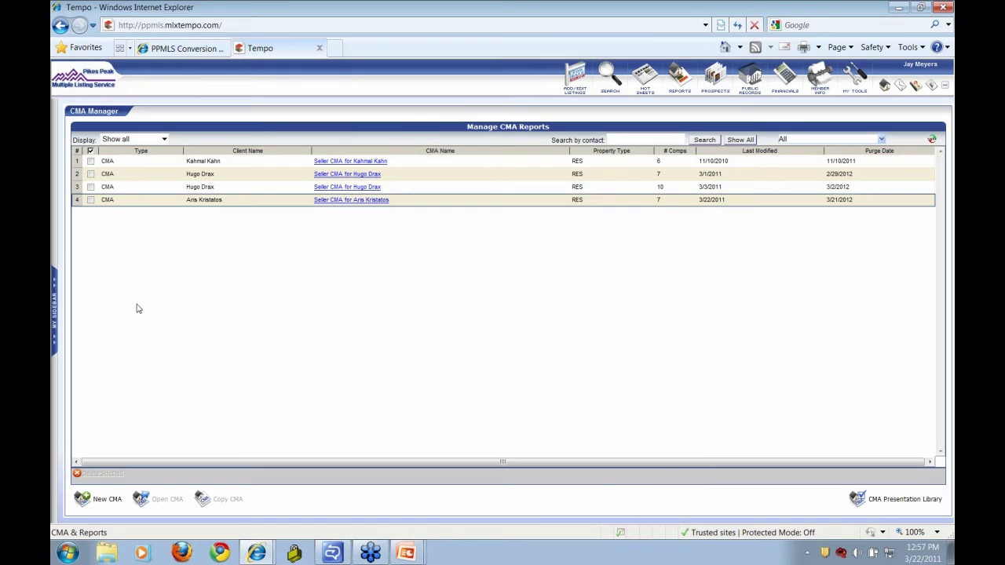
{"action": "left_click", "coordinate": [90, 200]}
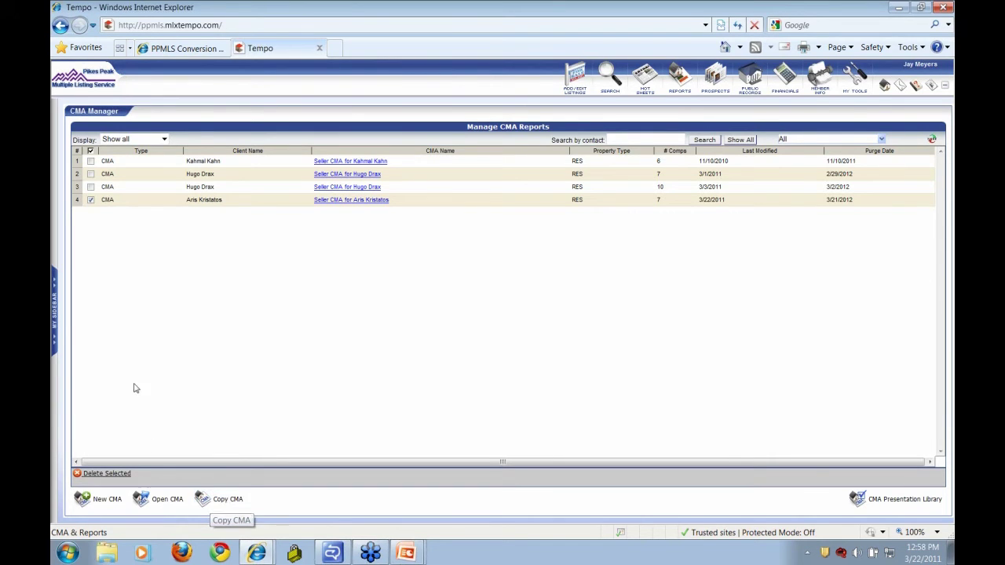
{"action": "left_click", "coordinate": [106, 476]}
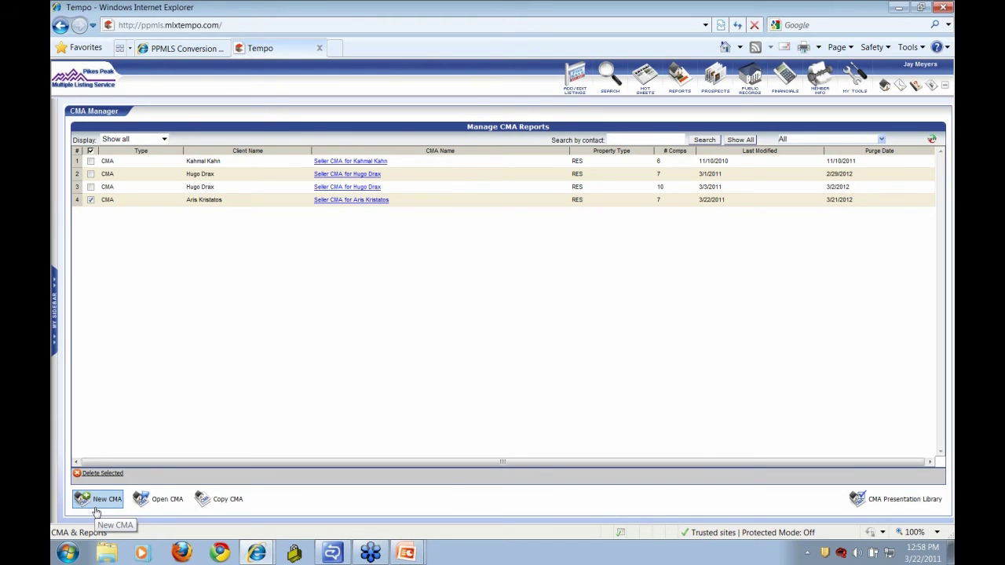
{"action": "mouse_move", "coordinate": [687, 102]}
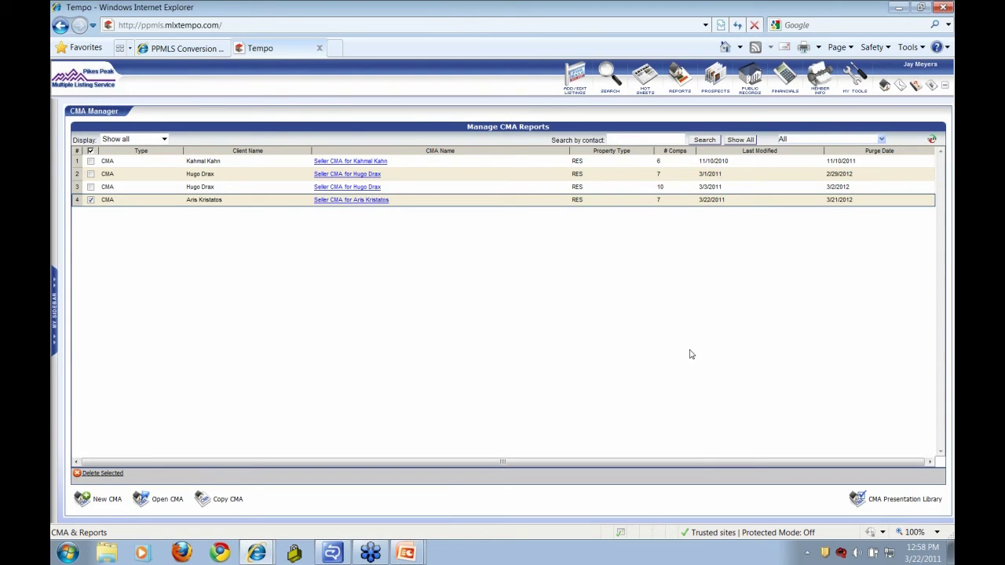
Start a new CMA presentation for the Residential property type from the CMA Presentation Library.
{"action": "left_click", "coordinate": [889, 502]}
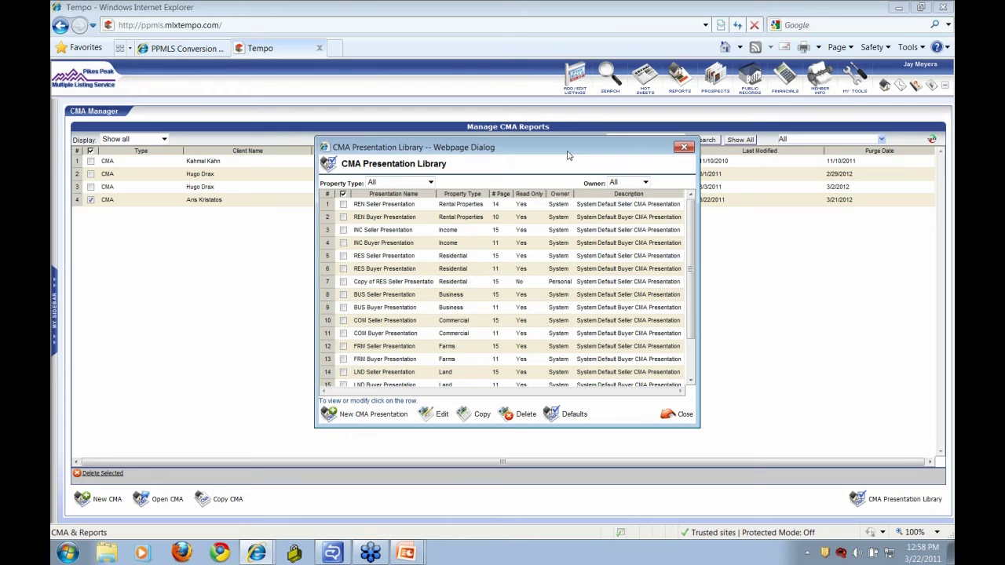
{"action": "left_click", "coordinate": [377, 420]}
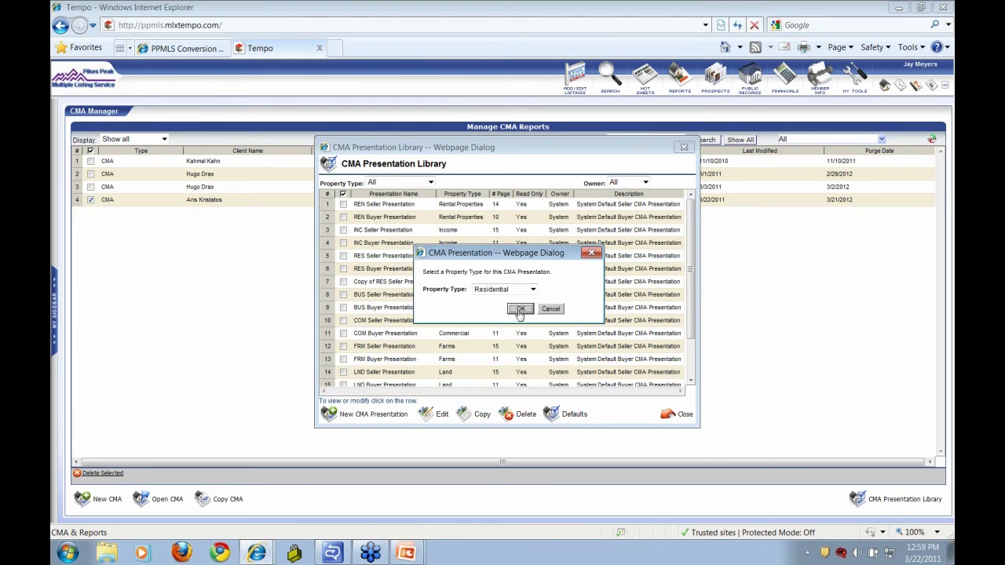
{"action": "left_click", "coordinate": [520, 310]}
{"action": "left_click", "coordinate": [518, 314]}
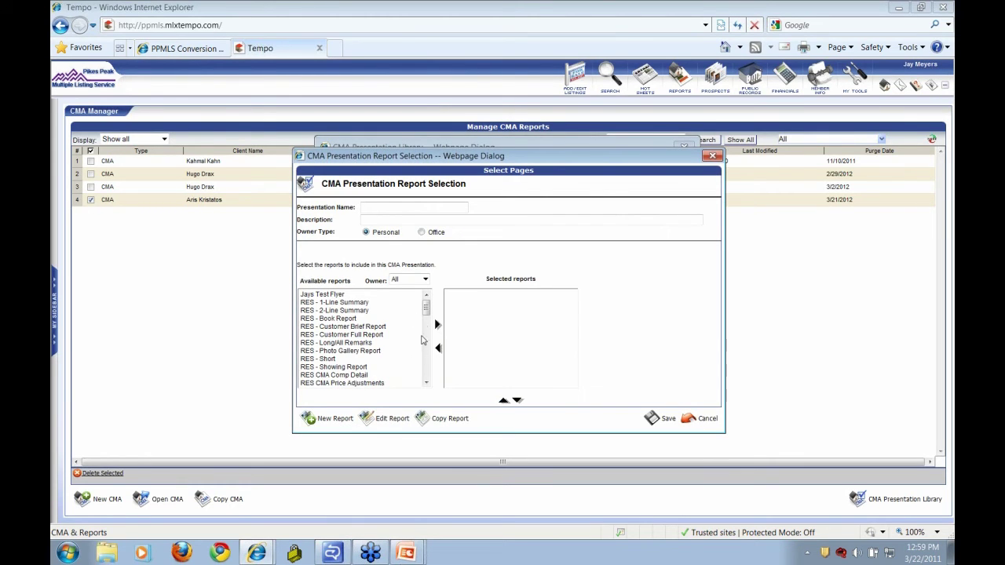
Add the CMA-Seller Cover Letter and CMA-Office Profile-Mine reports to the new presentation's selected reports.
{"action": "left_click_drag", "start_coordinate": [426, 308], "coordinate": [425, 348]}
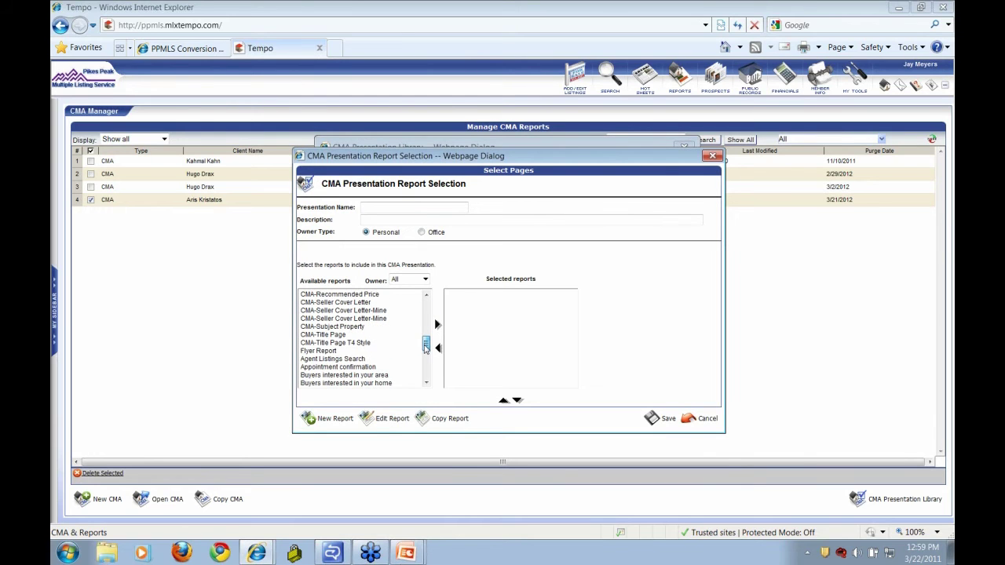
{"action": "left_click", "coordinate": [354, 304]}
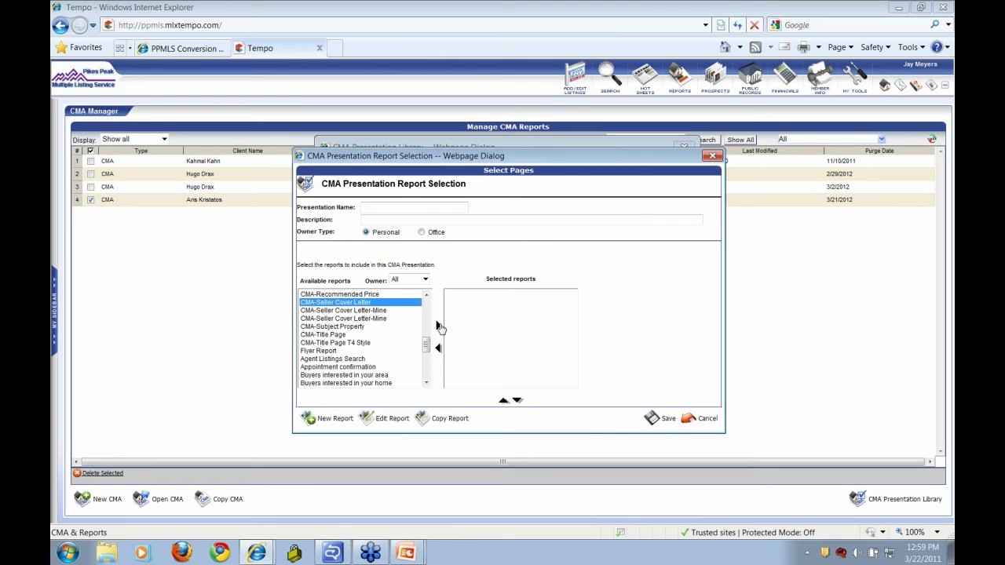
{"action": "left_click", "coordinate": [437, 324]}
{"action": "left_click_drag", "start_coordinate": [426, 349], "coordinate": [428, 381]}
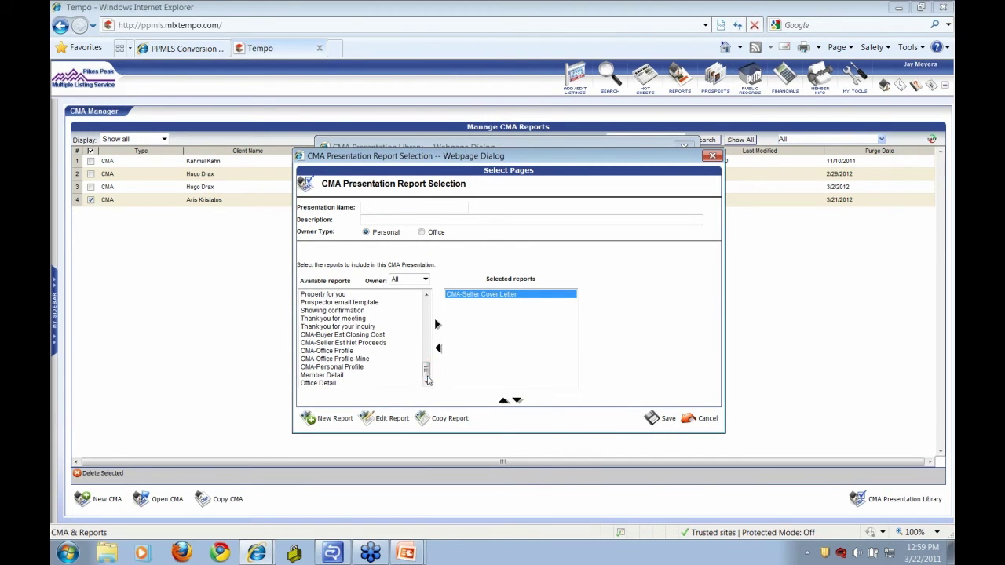
{"action": "left_click", "coordinate": [363, 360]}
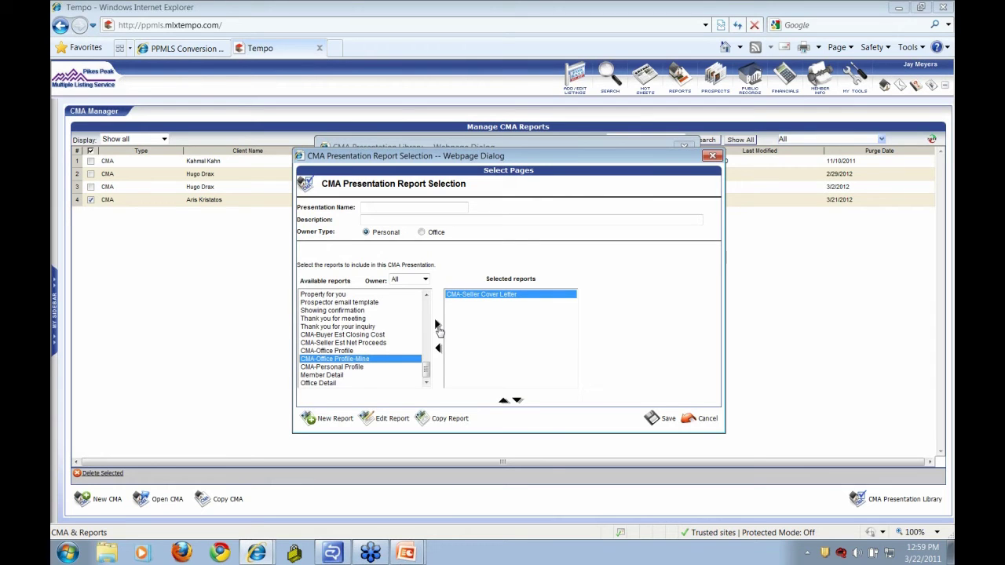
{"action": "left_click", "coordinate": [437, 324]}
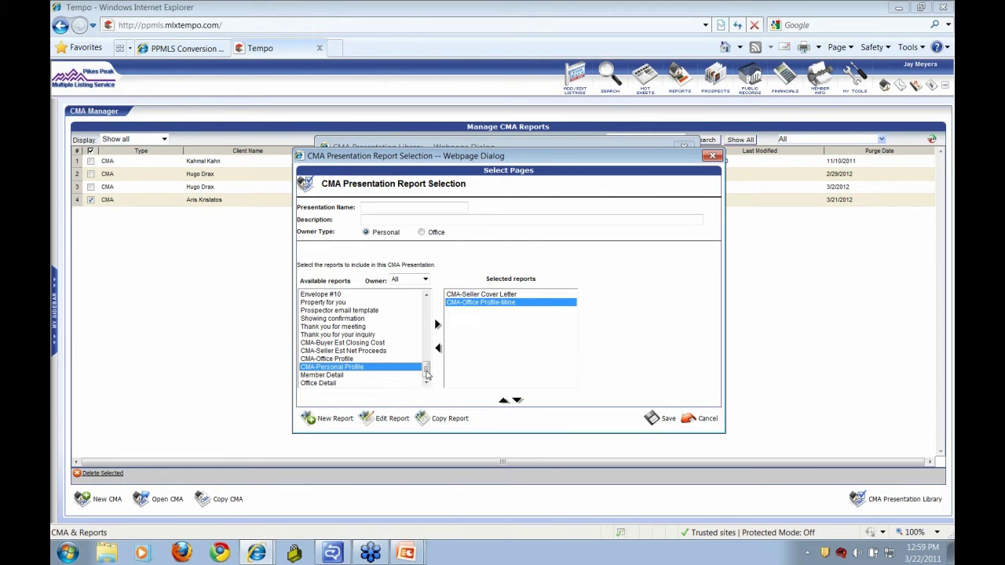
Discard the new presentation without saving it and close the CMA Presentation Library.
{"action": "left_click_drag", "start_coordinate": [427, 374], "coordinate": [426, 335]}
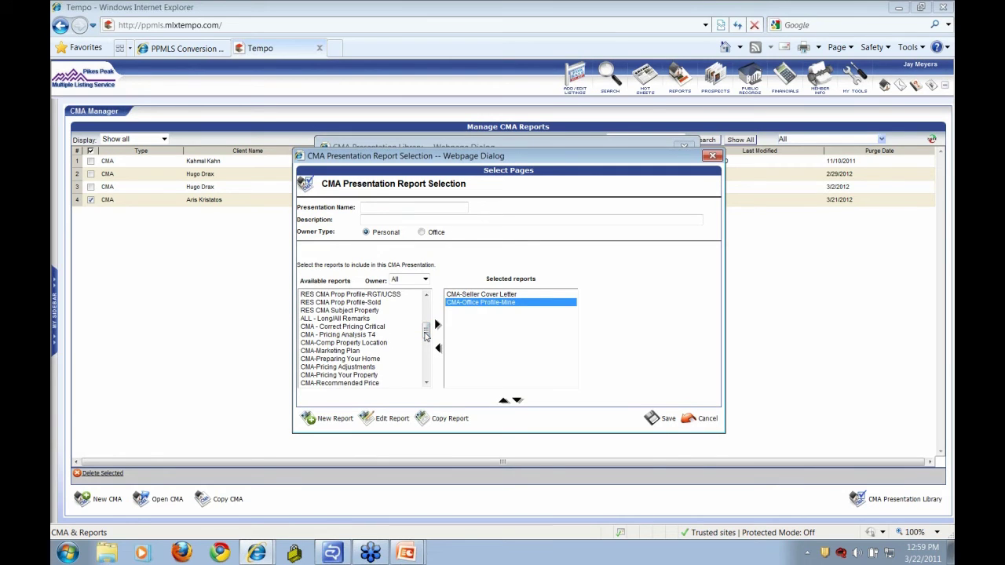
{"action": "left_click", "coordinate": [378, 206]}
{"action": "left_click", "coordinate": [378, 204]}
{"action": "left_click", "coordinate": [712, 156]}
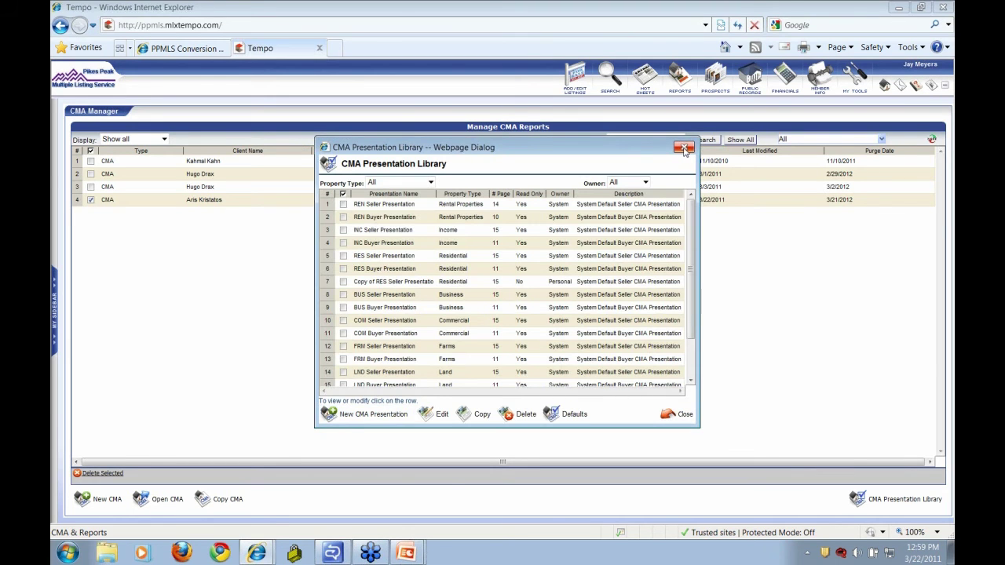
{"action": "left_click", "coordinate": [684, 147]}
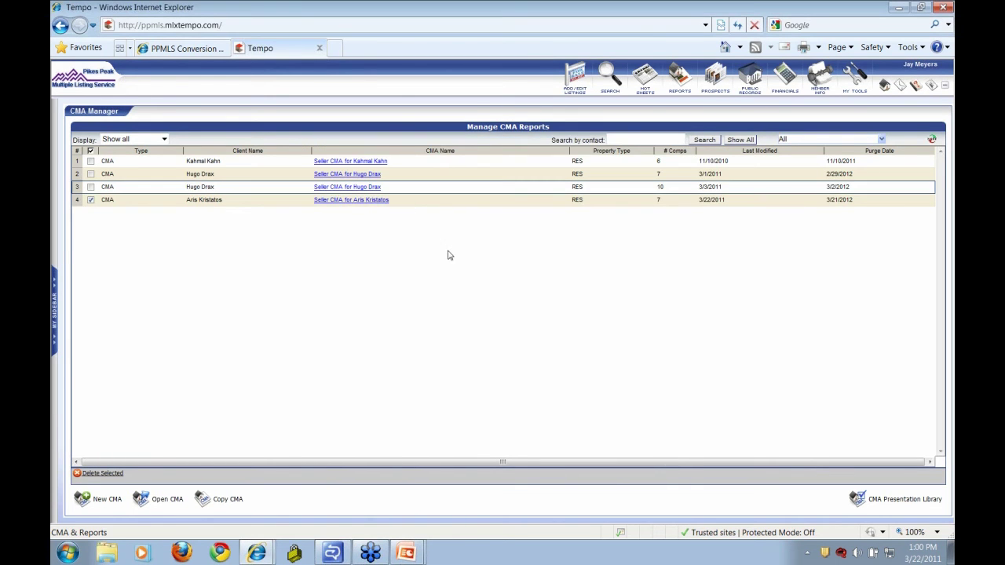
Open the 3/22/2011 seller CMA at its page selection and replace the custom presentation with Copy of RES Seller Presentatio.
{"action": "double_click", "coordinate": [432, 201]}
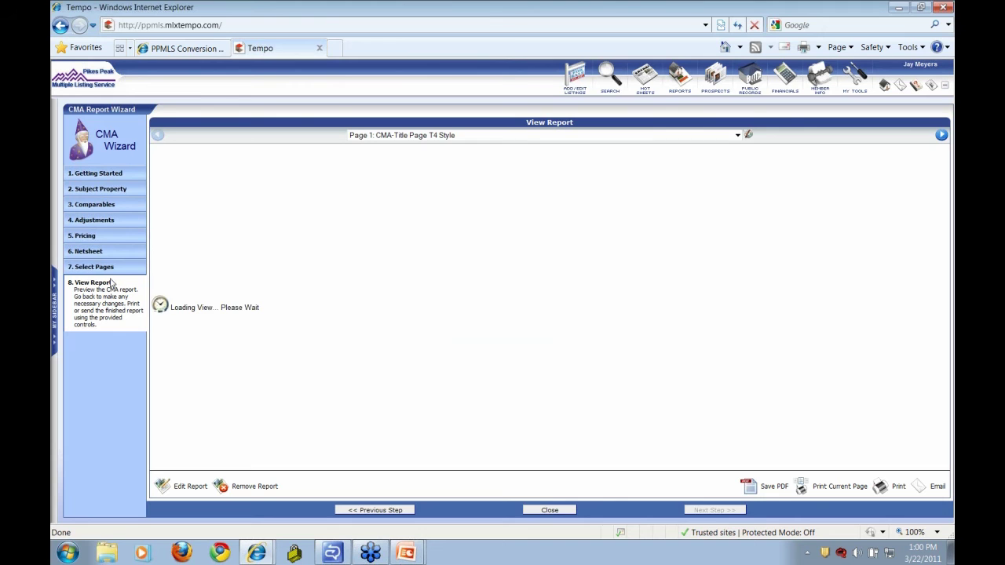
{"action": "left_click", "coordinate": [105, 270]}
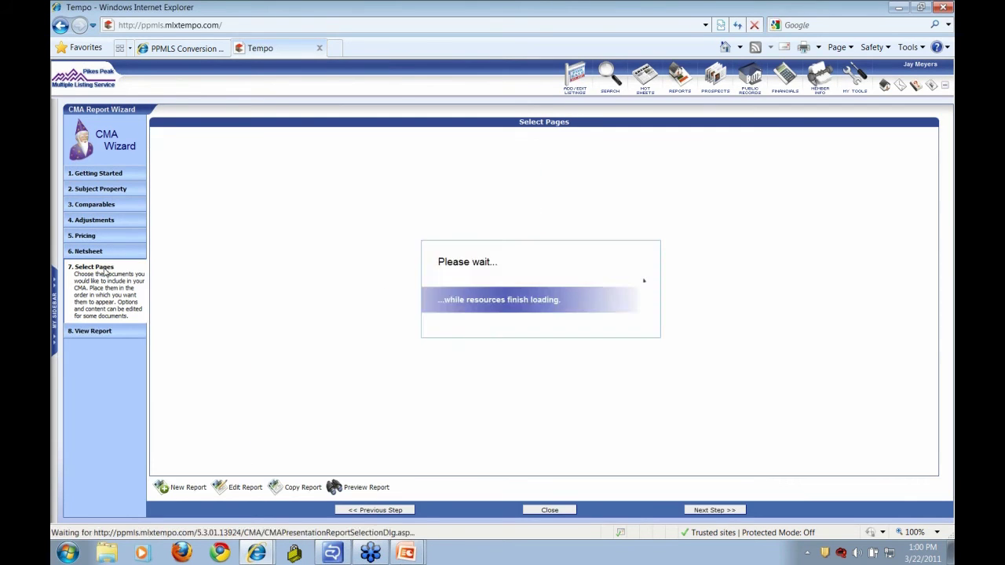
{"action": "left_click", "coordinate": [367, 161]}
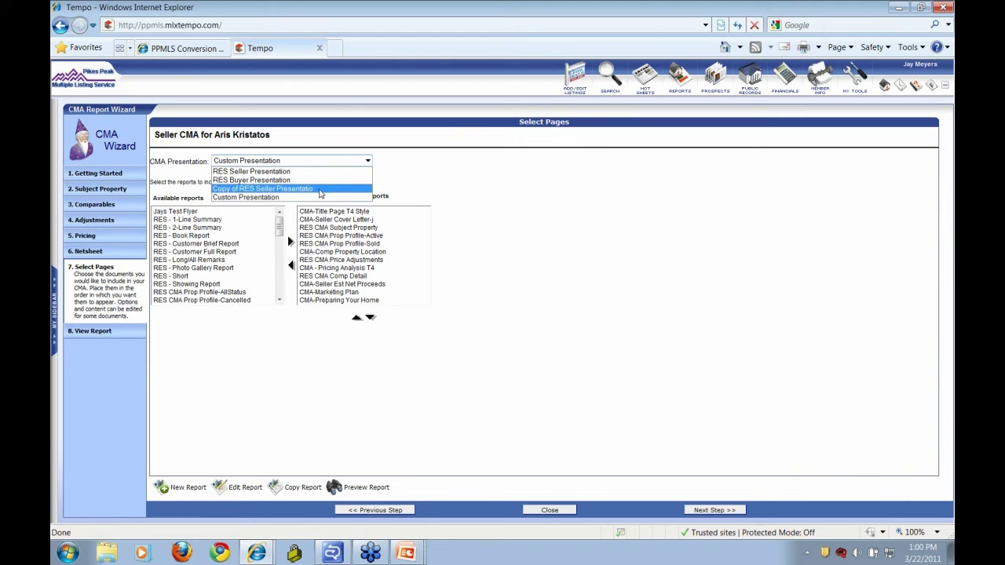
{"action": "left_click", "coordinate": [320, 194]}
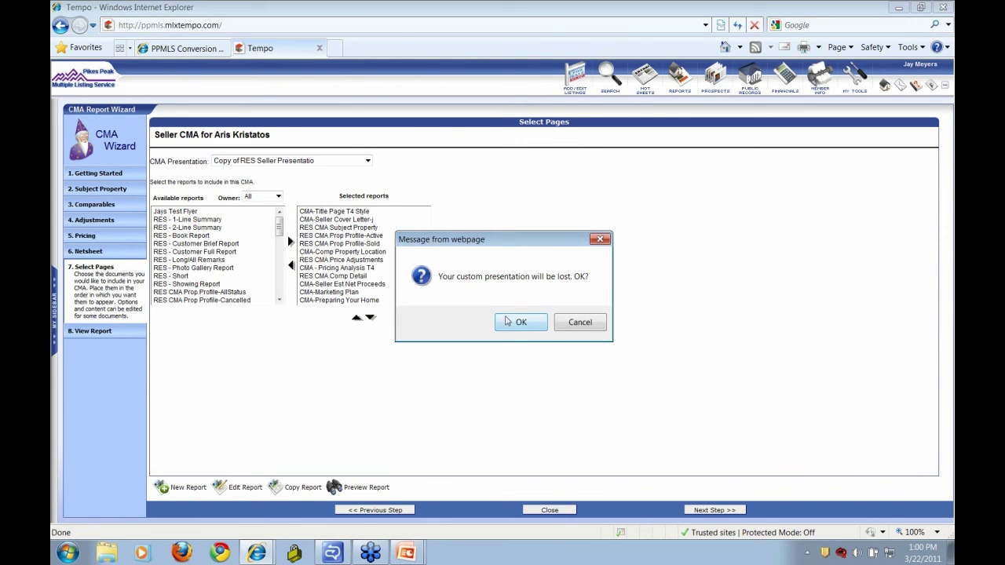
{"action": "left_click", "coordinate": [514, 321]}
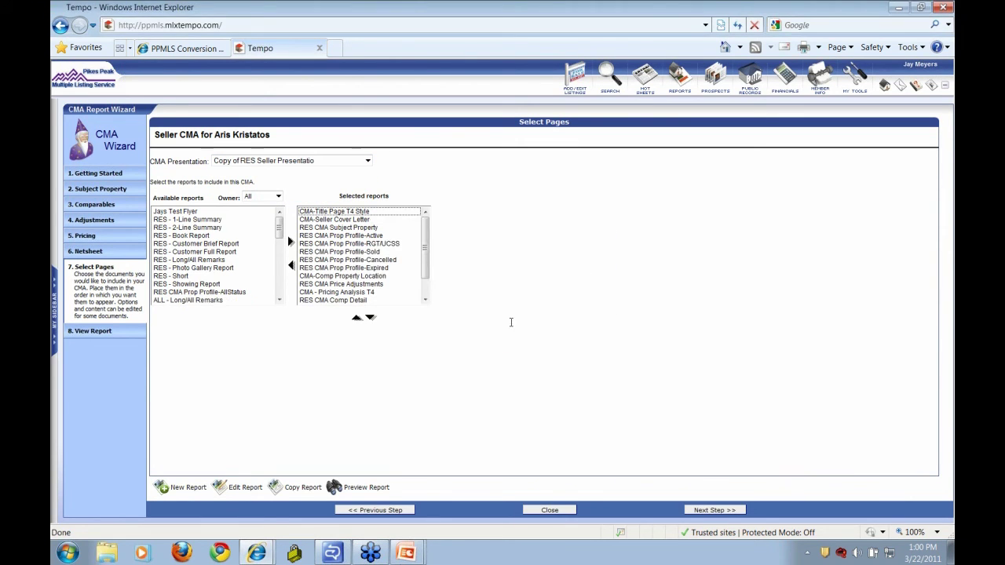
{"action": "left_click", "coordinate": [367, 161]}
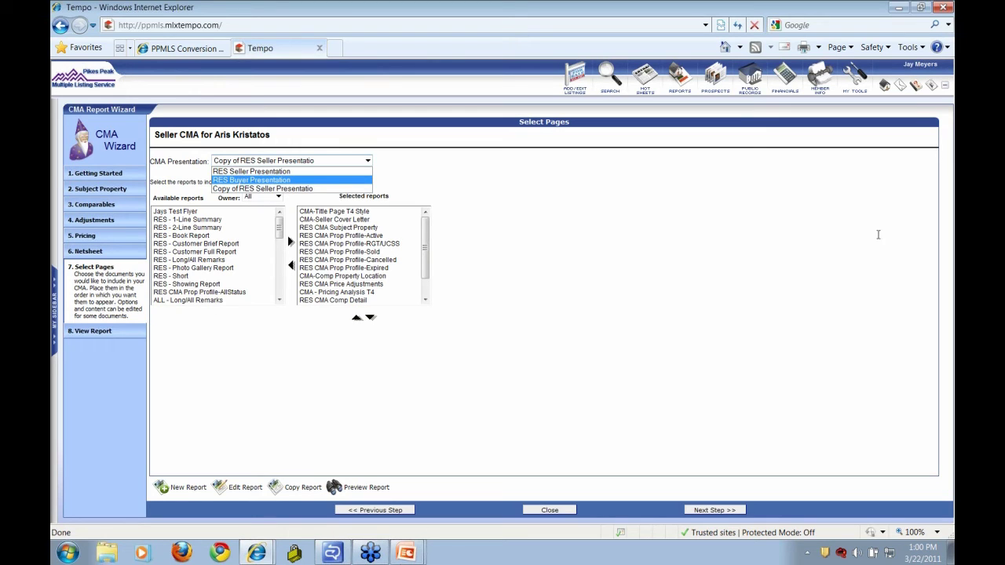
Browse the Tempo tutorials on MarketLinx Support Central down to the CMA Workshop, and switch to the PPMLS Conversion Headquarters page.
{"action": "left_click", "coordinate": [915, 88]}
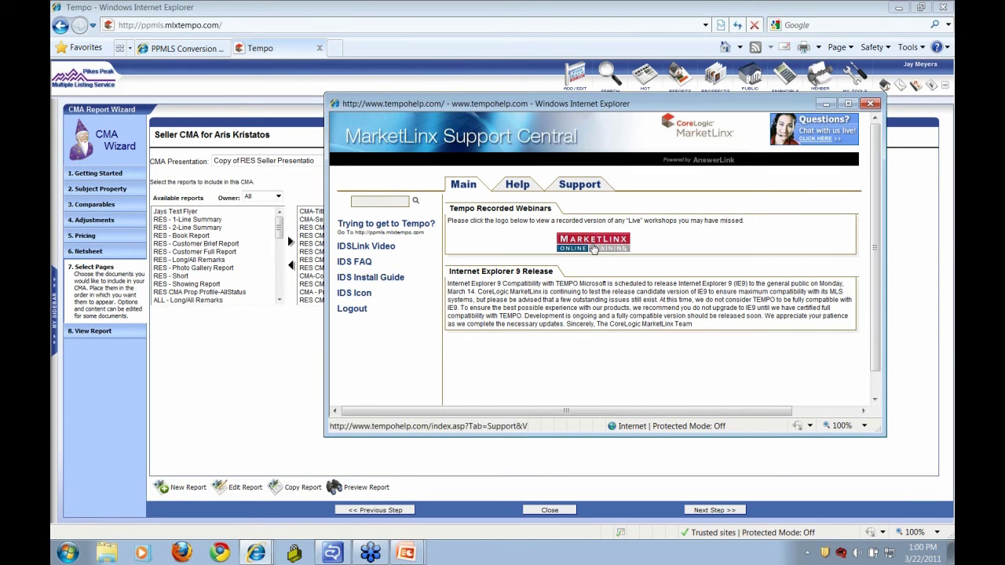
{"action": "left_click", "coordinate": [593, 248]}
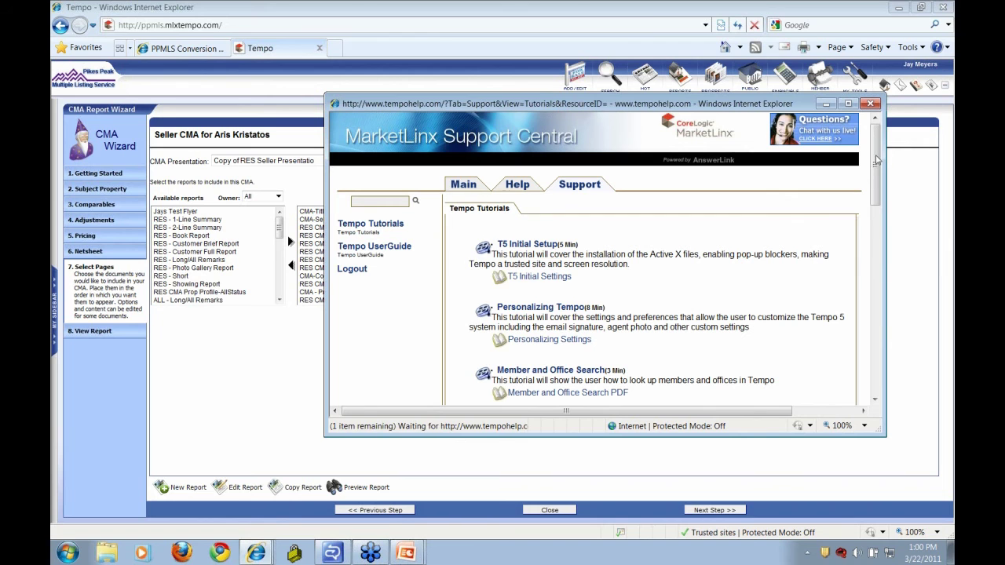
{"action": "left_click_drag", "start_coordinate": [876, 160], "coordinate": [876, 240]}
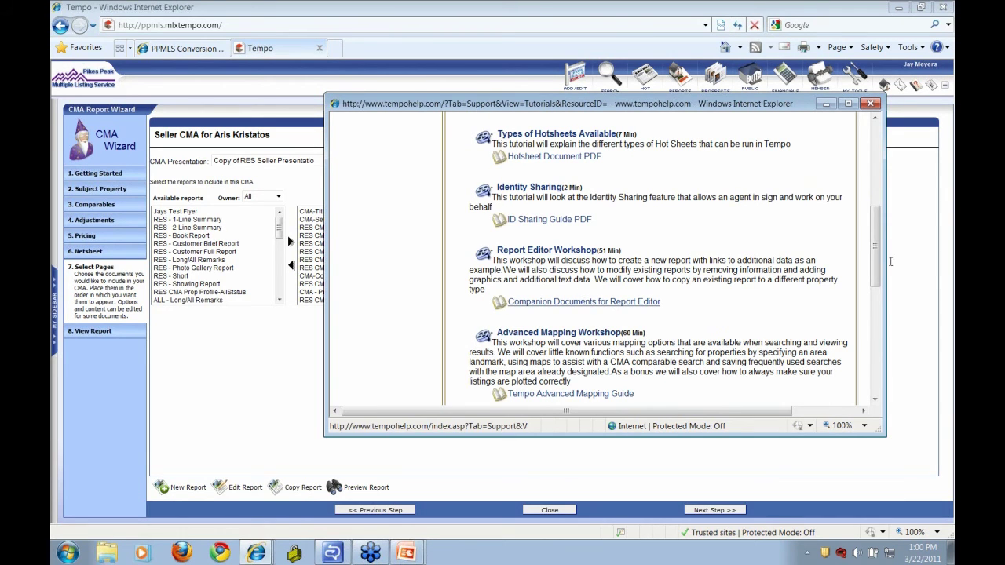
{"action": "left_click_drag", "start_coordinate": [877, 245], "coordinate": [876, 276]}
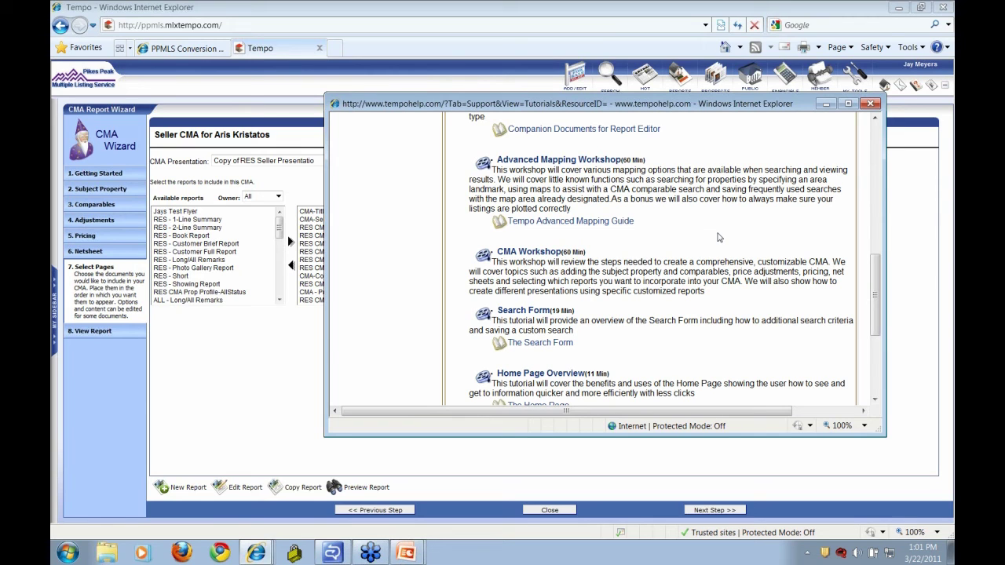
{"action": "left_click", "coordinate": [869, 102]}
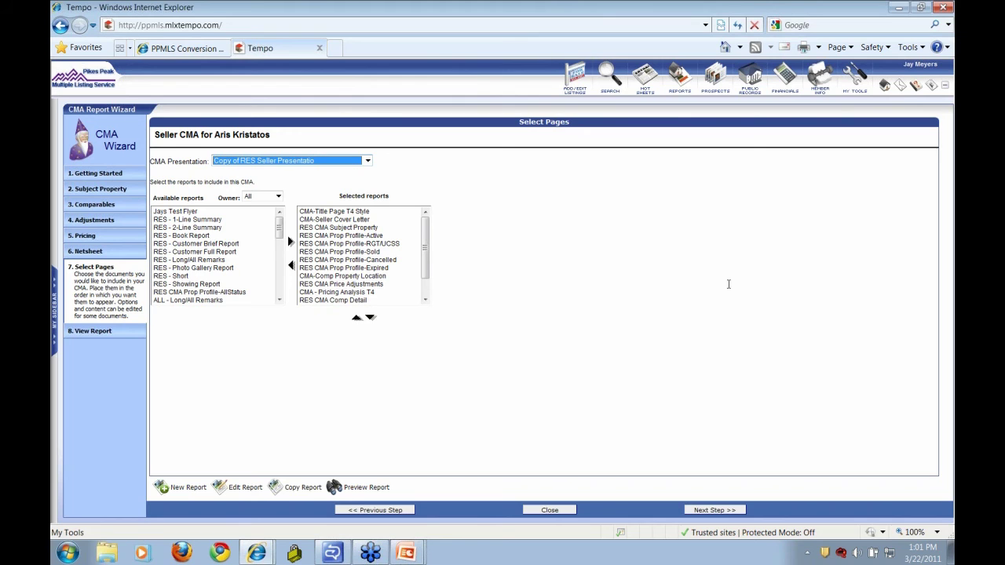
{"action": "left_click", "coordinate": [202, 49]}
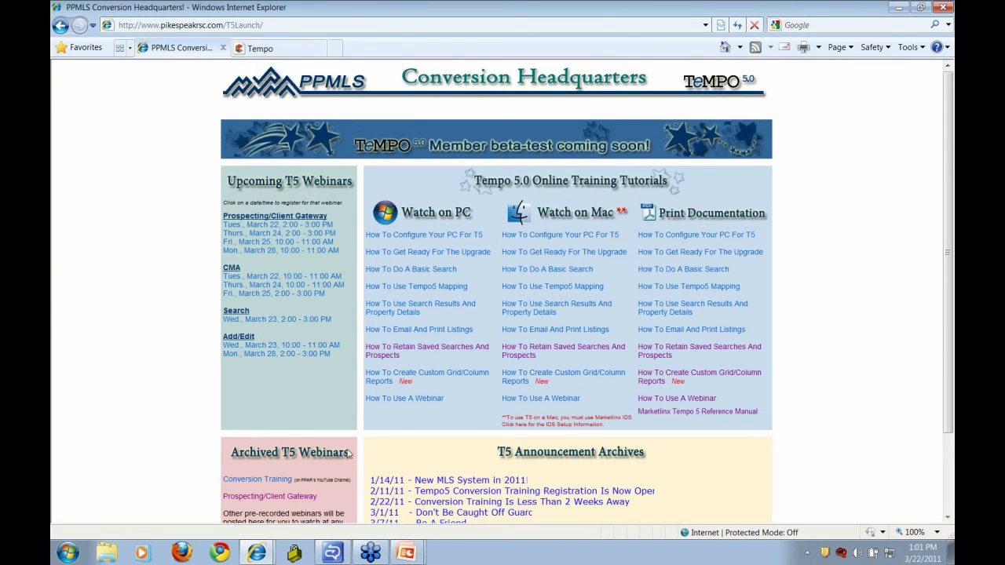